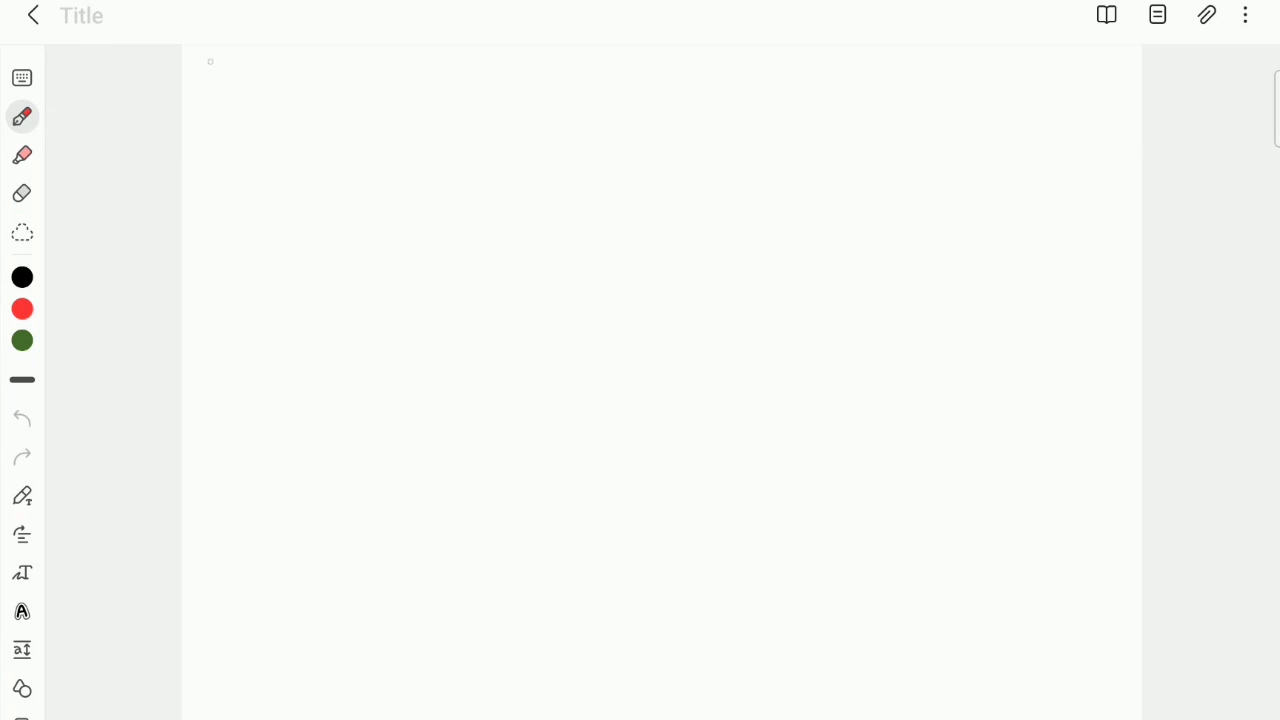
Handwrite 'Thrombocytes' in red as the first word of the heading.
{"action": "left_click_drag", "start_coordinate": [215, 69], "coordinate": [232, 68]}
{"action": "mouse_move", "coordinate": [220, 71]}
{"action": "left_mouse_down"}
{"action": "mouse_move", "coordinate": [219, 100]}
{"action": "mouse_move", "coordinate": [306, 66]}
{"action": "mouse_move", "coordinate": [350, 84]}
{"action": "mouse_move", "coordinate": [334, 90]}
{"action": "left_mouse_up"}
{"action": "left_click_drag", "start_coordinate": [348, 80], "coordinate": [364, 96]}
{"action": "left_click_drag", "start_coordinate": [360, 78], "coordinate": [460, 98]}
Finish the heading with 'platelets:' and underline the whole heading line.
{"action": "left_click_drag", "start_coordinate": [458, 82], "coordinate": [514, 88]}
{"action": "mouse_move", "coordinate": [518, 60]}
{"action": "left_mouse_down"}
{"action": "mouse_move", "coordinate": [522, 88]}
{"action": "mouse_move", "coordinate": [532, 76]}
{"action": "left_mouse_up"}
{"action": "left_click_drag", "start_coordinate": [530, 84], "coordinate": [570, 84]}
{"action": "mouse_move", "coordinate": [570, 82]}
{"action": "left_mouse_down"}
{"action": "mouse_move", "coordinate": [582, 60]}
{"action": "mouse_move", "coordinate": [588, 86]}
{"action": "left_mouse_up"}
{"action": "mouse_move", "coordinate": [568, 74]}
{"action": "left_mouse_down"}
{"action": "mouse_move", "coordinate": [590, 72]}
{"action": "mouse_move", "coordinate": [592, 86]}
{"action": "left_mouse_up"}
{"action": "left_click", "coordinate": [611, 73]}
{"action": "left_click", "coordinate": [611, 84]}
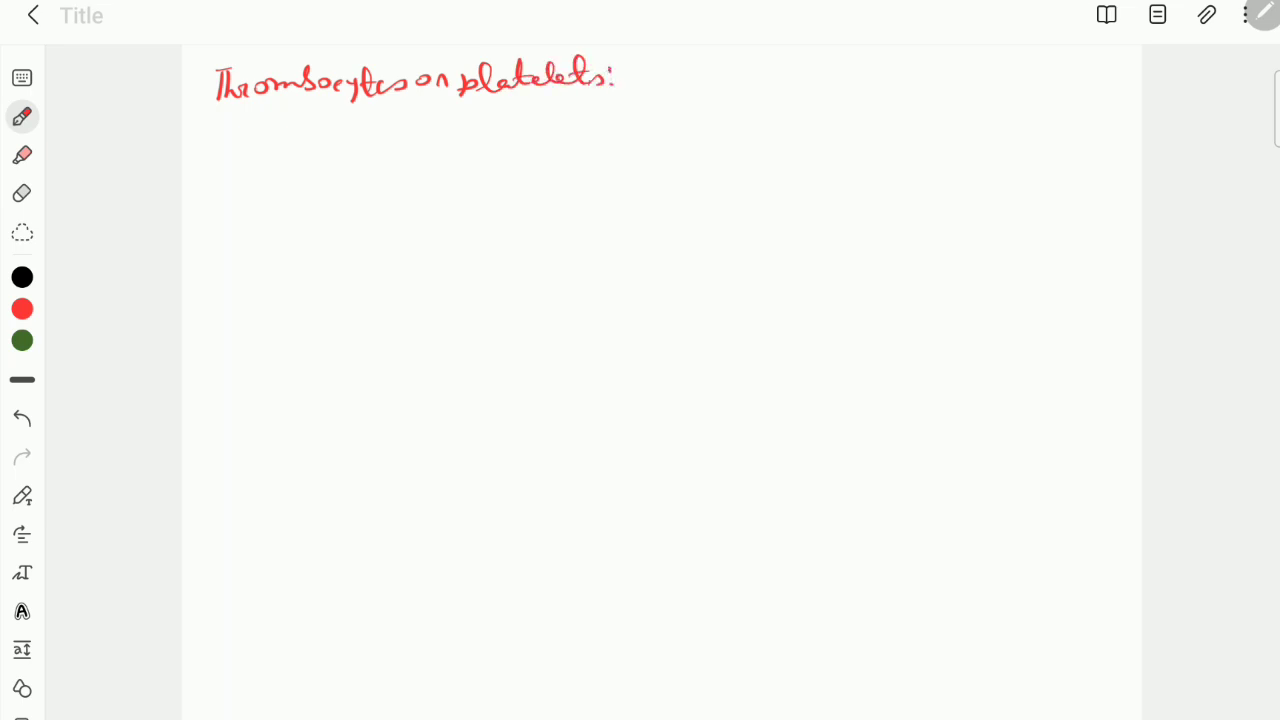
{"action": "left_click_drag", "start_coordinate": [213, 116], "coordinate": [596, 100]}
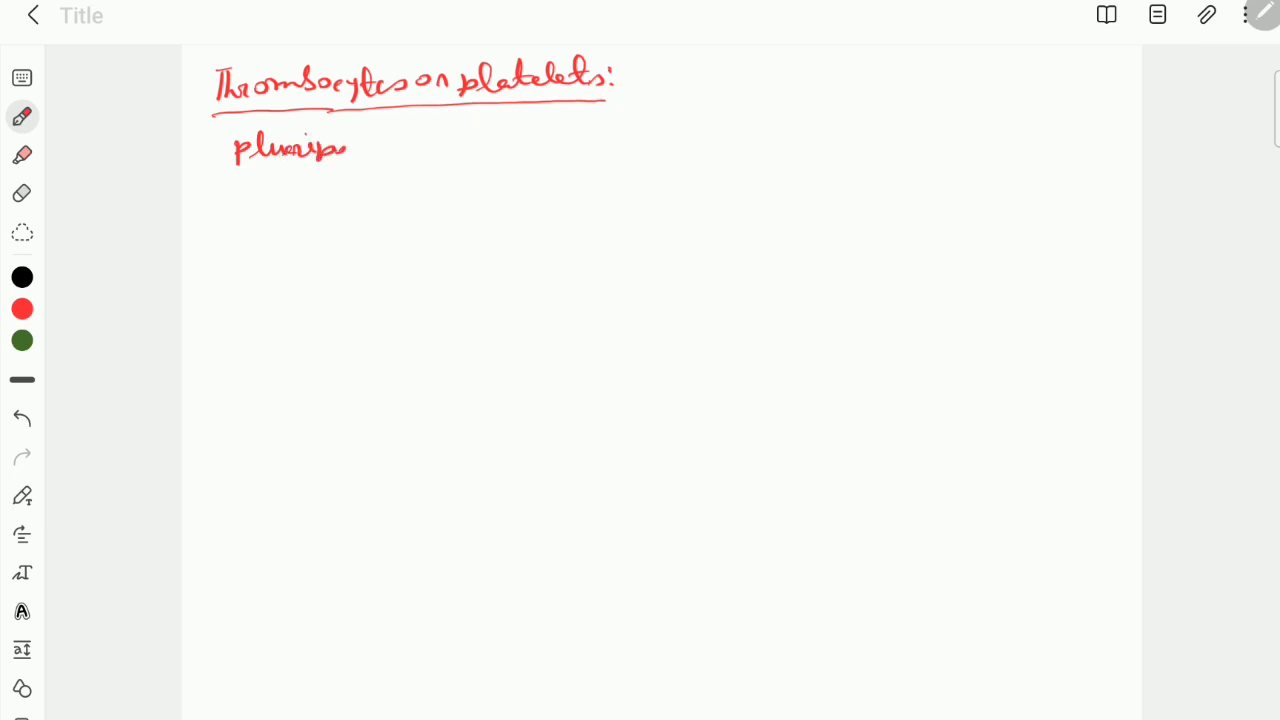
Complete the first line: 'pluripotent stem cells in the…'.
{"action": "mouse_move", "coordinate": [412, 132]}
{"action": "left_mouse_down"}
{"action": "mouse_move", "coordinate": [418, 156]}
{"action": "mouse_move", "coordinate": [444, 150]}
{"action": "left_mouse_up"}
{"action": "mouse_move", "coordinate": [450, 134]}
{"action": "left_mouse_down"}
{"action": "mouse_move", "coordinate": [458, 156]}
{"action": "mouse_move", "coordinate": [604, 148]}
{"action": "mouse_move", "coordinate": [601, 132]}
{"action": "left_mouse_up"}
{"action": "mouse_move", "coordinate": [606, 146]}
{"action": "left_mouse_down"}
{"action": "mouse_move", "coordinate": [646, 148]}
{"action": "mouse_move", "coordinate": [662, 134]}
{"action": "left_mouse_up"}
{"action": "mouse_move", "coordinate": [654, 124]}
{"action": "left_mouse_down"}
{"action": "mouse_move", "coordinate": [662, 144]}
{"action": "mouse_move", "coordinate": [688, 146]}
{"action": "mouse_move", "coordinate": [722, 132]}
{"action": "mouse_move", "coordinate": [966, 136]}
{"action": "mouse_move", "coordinate": [1058, 114]}
{"action": "mouse_move", "coordinate": [1074, 128]}
{"action": "mouse_move", "coordinate": [1110, 108]}
{"action": "mouse_move", "coordinate": [1118, 120]}
{"action": "left_mouse_up"}
Write the second line: about 0.05–0.1% of the cells of bone marrow.
{"action": "left_click_drag", "start_coordinate": [232, 188], "coordinate": [298, 200]}
{"action": "mouse_move", "coordinate": [316, 186]}
{"action": "left_mouse_down"}
{"action": "mouse_move", "coordinate": [330, 200]}
{"action": "mouse_move", "coordinate": [302, 202]}
{"action": "left_mouse_up"}
{"action": "left_click_drag", "start_coordinate": [316, 178], "coordinate": [336, 198]}
{"action": "mouse_move", "coordinate": [346, 184]}
{"action": "left_mouse_down"}
{"action": "mouse_move", "coordinate": [350, 202]}
{"action": "mouse_move", "coordinate": [446, 196]}
{"action": "left_mouse_up"}
{"action": "left_click", "coordinate": [373, 196]}
{"action": "left_click", "coordinate": [388, 192]}
{"action": "left_click_drag", "start_coordinate": [440, 186], "coordinate": [528, 192]}
{"action": "left_click_drag", "start_coordinate": [530, 186], "coordinate": [612, 208]}
{"action": "left_click_drag", "start_coordinate": [620, 188], "coordinate": [850, 170]}
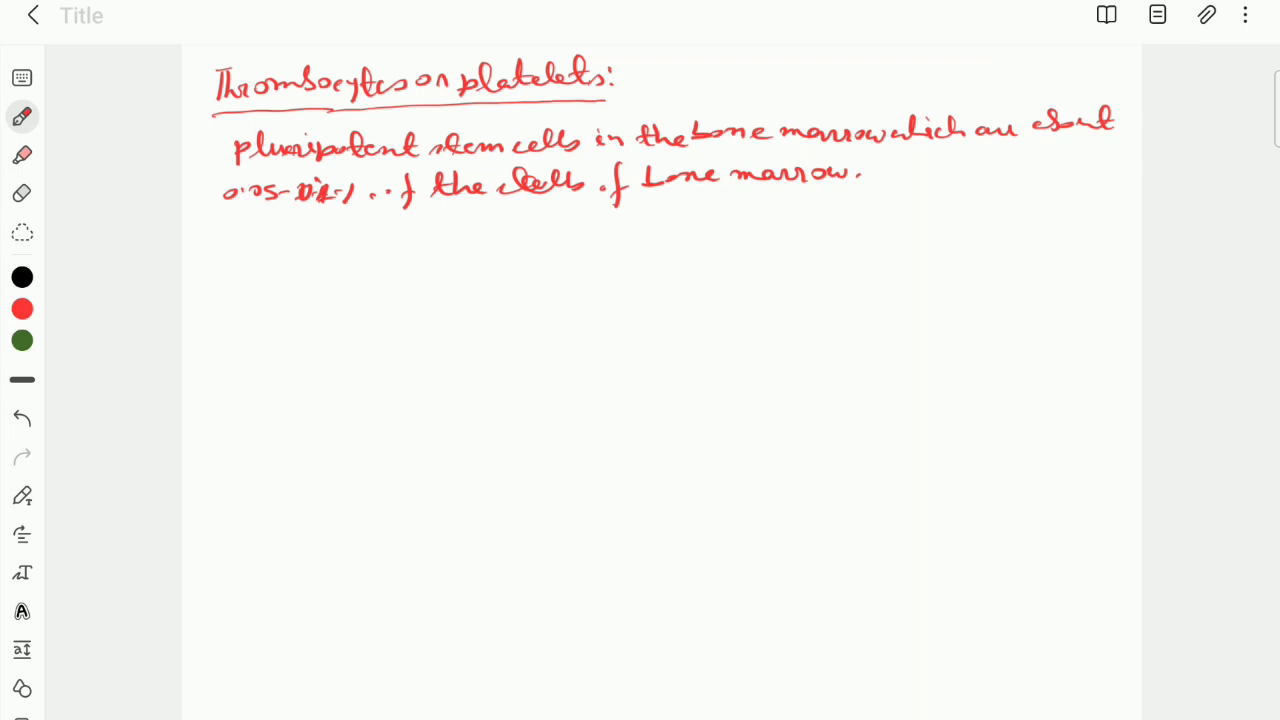
Write 'pluripotent cells' below the paragraph with a down arrow beneath it.
{"action": "mouse_move", "coordinate": [480, 240]}
{"action": "left_mouse_down"}
{"action": "mouse_move", "coordinate": [510, 262]}
{"action": "mouse_move", "coordinate": [576, 248]}
{"action": "mouse_move", "coordinate": [550, 256]}
{"action": "mouse_move", "coordinate": [584, 262]}
{"action": "mouse_move", "coordinate": [612, 232]}
{"action": "mouse_move", "coordinate": [628, 246]}
{"action": "mouse_move", "coordinate": [662, 228]}
{"action": "mouse_move", "coordinate": [730, 236]}
{"action": "left_mouse_up"}
{"action": "left_click_drag", "start_coordinate": [724, 246], "coordinate": [748, 224]}
{"action": "left_click_drag", "start_coordinate": [752, 238], "coordinate": [764, 248]}
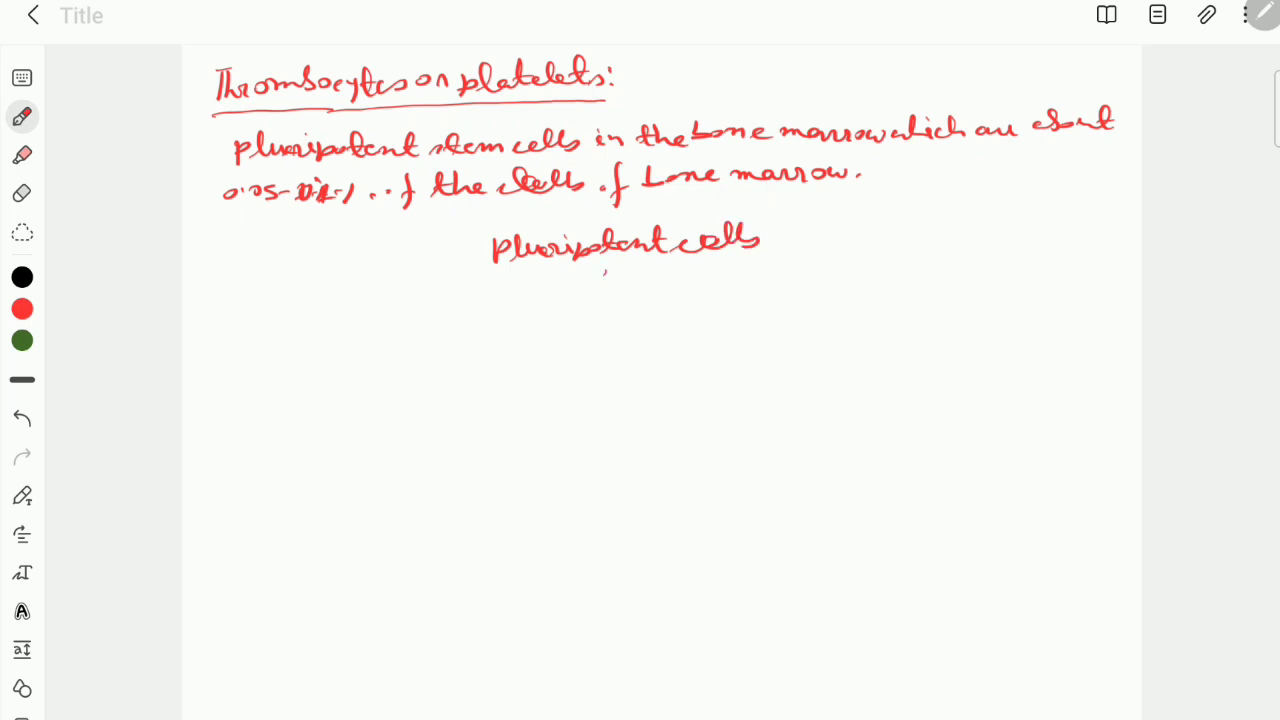
{"action": "mouse_move", "coordinate": [604, 270]}
{"action": "left_mouse_down"}
{"action": "mouse_move", "coordinate": [606, 300]}
{"action": "mouse_move", "coordinate": [626, 292]}
{"action": "left_mouse_up"}
Add 'Myeloid cells' and a further arrow labelled 'Thrombopoietin'.
{"action": "mouse_move", "coordinate": [520, 352]}
{"action": "left_mouse_down"}
{"action": "mouse_move", "coordinate": [538, 330]}
{"action": "mouse_move", "coordinate": [556, 346]}
{"action": "left_mouse_up"}
{"action": "mouse_move", "coordinate": [560, 336]}
{"action": "left_mouse_down"}
{"action": "mouse_move", "coordinate": [564, 354]}
{"action": "mouse_move", "coordinate": [656, 312]}
{"action": "mouse_move", "coordinate": [708, 332]}
{"action": "mouse_move", "coordinate": [746, 326]}
{"action": "left_mouse_up"}
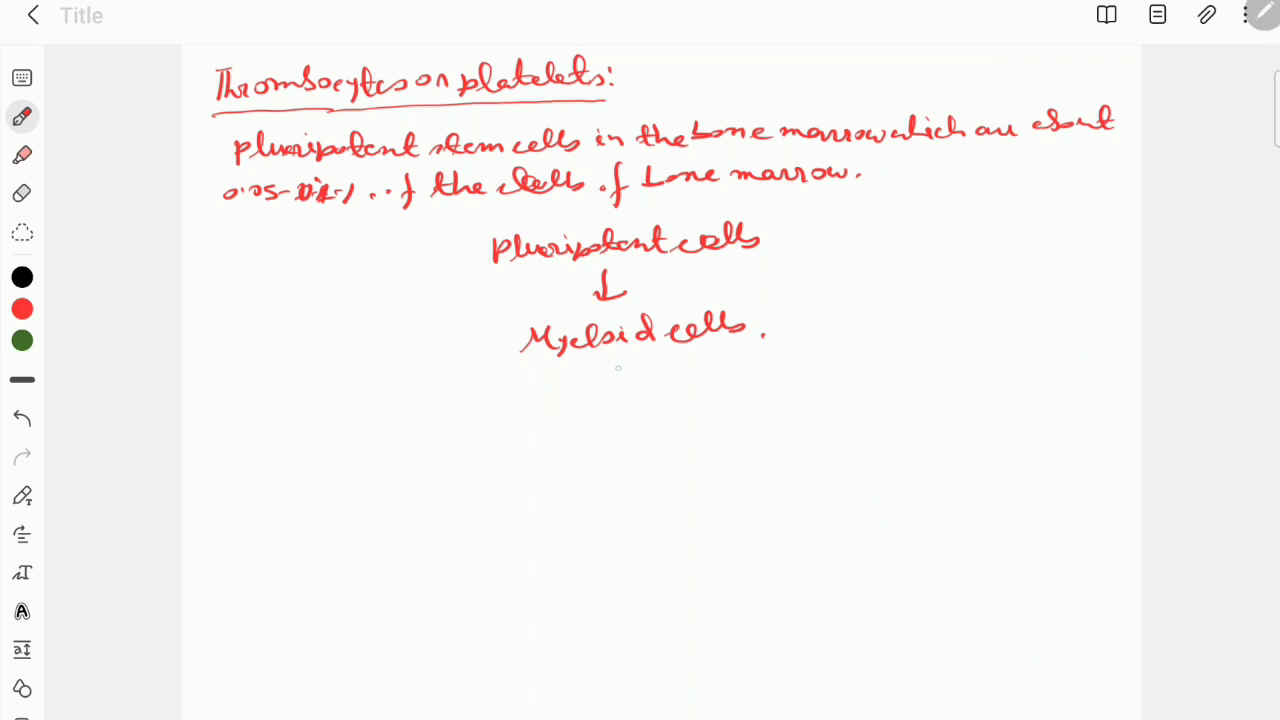
{"action": "mouse_move", "coordinate": [620, 354]}
{"action": "left_mouse_down"}
{"action": "mouse_move", "coordinate": [620, 404]}
{"action": "mouse_move", "coordinate": [668, 370]}
{"action": "mouse_move", "coordinate": [650, 392]}
{"action": "left_mouse_up"}
{"action": "mouse_move", "coordinate": [664, 364]}
{"action": "left_mouse_down"}
{"action": "mouse_move", "coordinate": [676, 390]}
{"action": "mouse_move", "coordinate": [688, 384]}
{"action": "left_mouse_up"}
{"action": "mouse_move", "coordinate": [684, 378]}
{"action": "left_mouse_down"}
{"action": "mouse_move", "coordinate": [756, 384]}
{"action": "mouse_move", "coordinate": [842, 352]}
{"action": "mouse_move", "coordinate": [848, 372]}
{"action": "mouse_move", "coordinate": [868, 372]}
{"action": "left_mouse_up"}
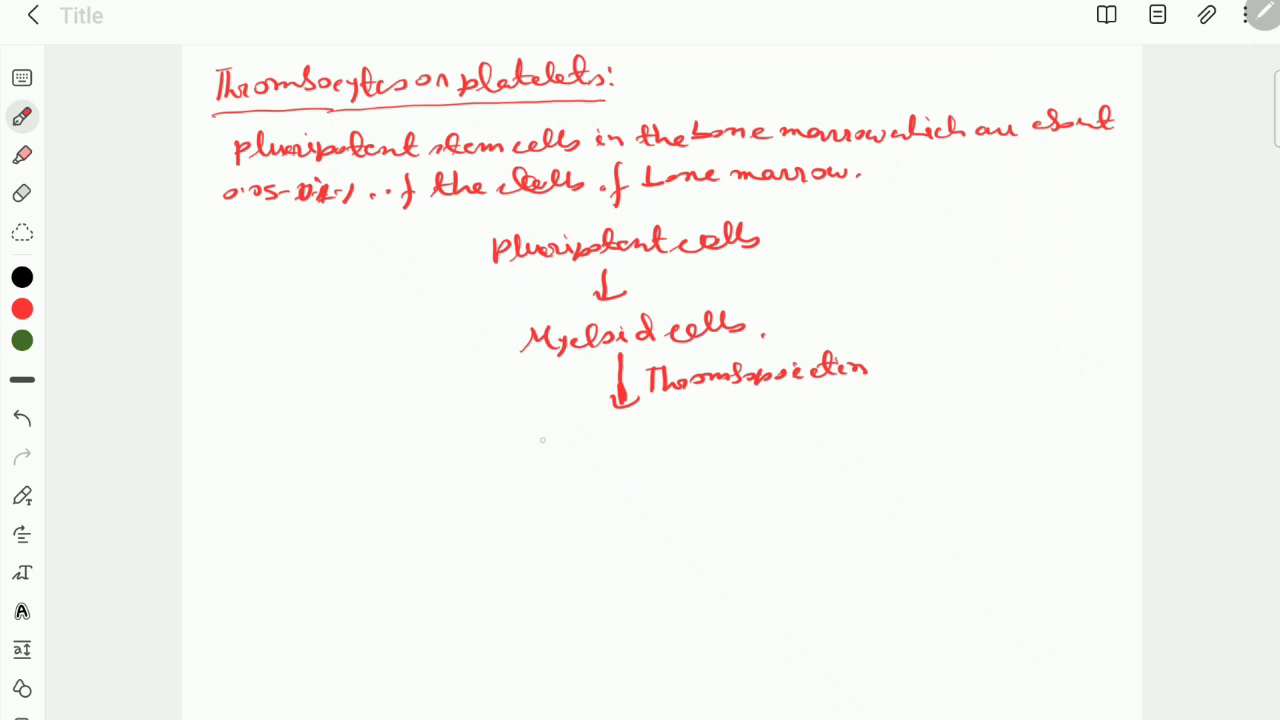
Write 'Megakaryoblasts. (Precursor cell for' below the Thrombopoietin arrow.
{"action": "mouse_move", "coordinate": [537, 447]}
{"action": "left_mouse_down"}
{"action": "mouse_move", "coordinate": [542, 428]}
{"action": "mouse_move", "coordinate": [610, 446]}
{"action": "mouse_move", "coordinate": [644, 432]}
{"action": "mouse_move", "coordinate": [770, 436]}
{"action": "left_mouse_up"}
{"action": "left_click_drag", "start_coordinate": [750, 428], "coordinate": [781, 438]}
{"action": "left_click", "coordinate": [797, 434]}
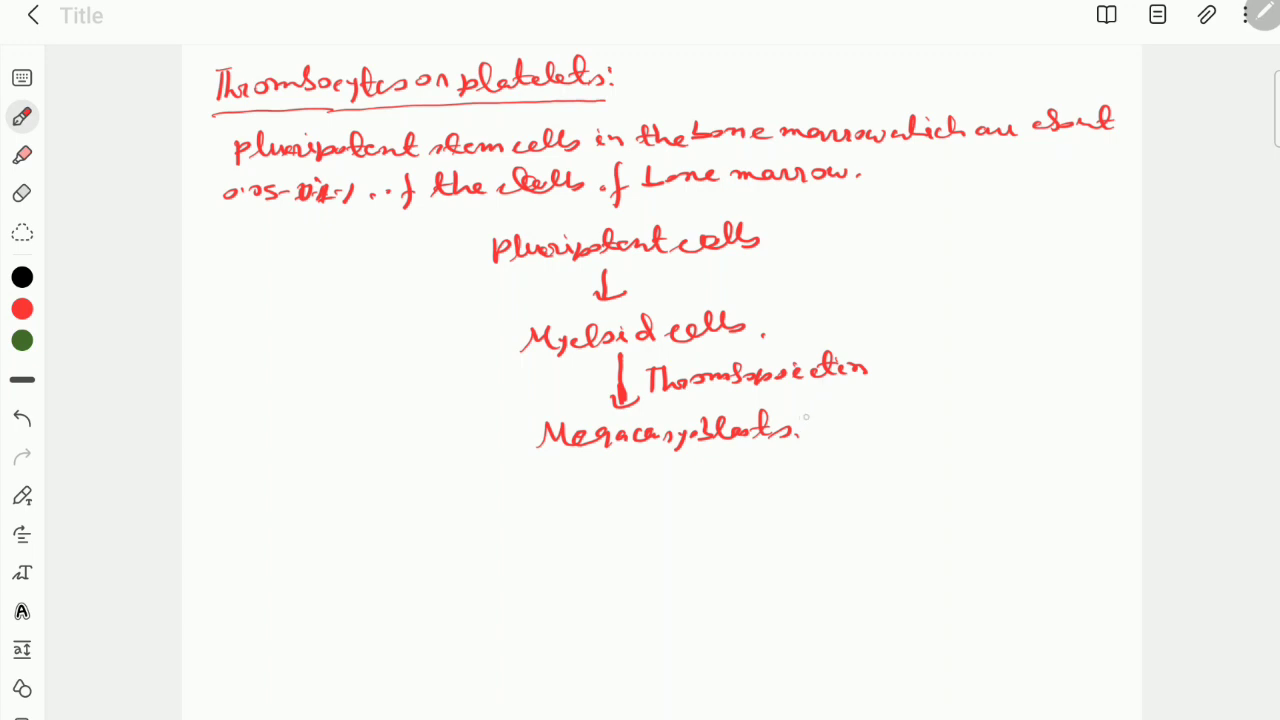
{"action": "left_click_drag", "start_coordinate": [806, 416], "coordinate": [800, 446]}
{"action": "mouse_move", "coordinate": [814, 420]}
{"action": "left_mouse_down"}
{"action": "mouse_move", "coordinate": [812, 448]}
{"action": "mouse_move", "coordinate": [826, 428]}
{"action": "left_mouse_up"}
{"action": "mouse_move", "coordinate": [832, 440]}
{"action": "left_mouse_down"}
{"action": "mouse_move", "coordinate": [890, 426]}
{"action": "mouse_move", "coordinate": [970, 434]}
{"action": "left_mouse_up"}
{"action": "left_click", "coordinate": [973, 425]}
{"action": "left_click_drag", "start_coordinate": [976, 428], "coordinate": [996, 428]}
{"action": "mouse_move", "coordinate": [998, 432]}
{"action": "left_mouse_down"}
{"action": "mouse_move", "coordinate": [1020, 410]}
{"action": "mouse_move", "coordinate": [1034, 432]}
{"action": "mouse_move", "coordinate": [1058, 420]}
{"action": "left_mouse_up"}
{"action": "left_click", "coordinate": [1036, 420]}
{"action": "left_click_drag", "start_coordinate": [1062, 422], "coordinate": [1076, 412]}
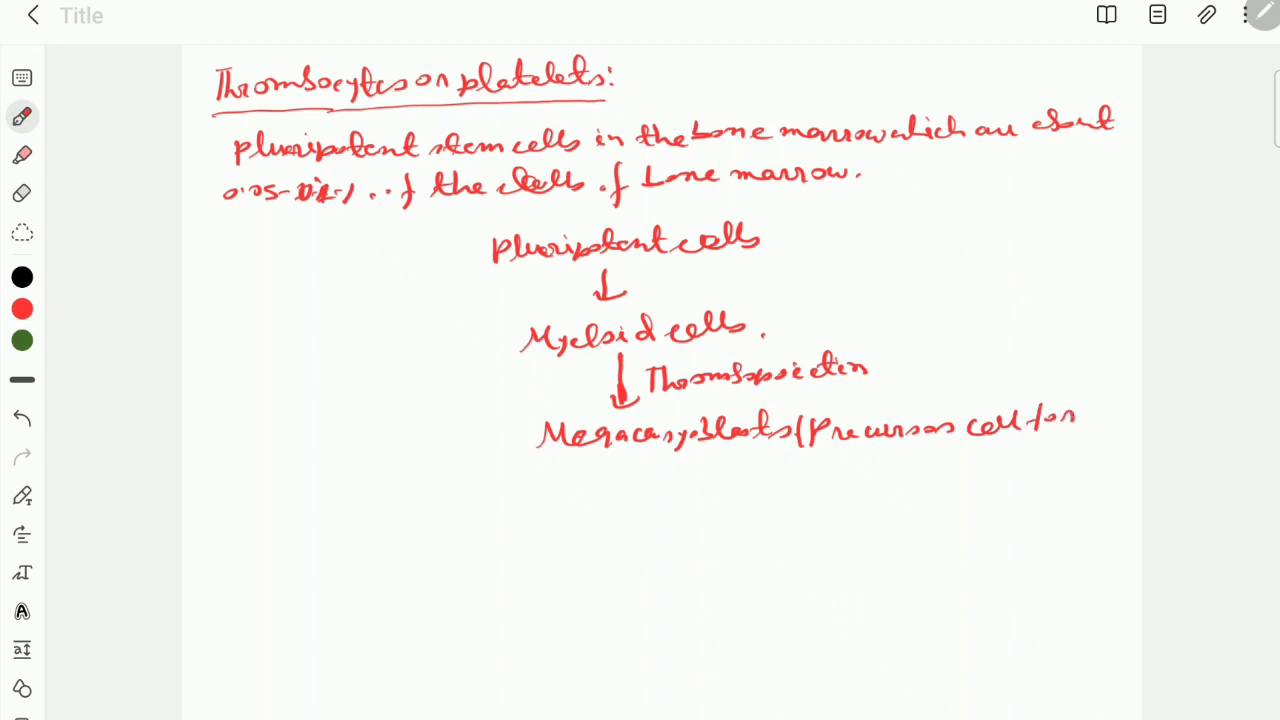
Finish the note with 'thrombocyte' and draw a down arrow to 'Megakaryocyte'.
{"action": "mouse_move", "coordinate": [831, 468]}
{"action": "left_mouse_down"}
{"action": "mouse_move", "coordinate": [946, 464]}
{"action": "mouse_move", "coordinate": [950, 452]}
{"action": "mouse_move", "coordinate": [982, 462]}
{"action": "mouse_move", "coordinate": [1006, 446]}
{"action": "mouse_move", "coordinate": [1030, 466]}
{"action": "left_mouse_up"}
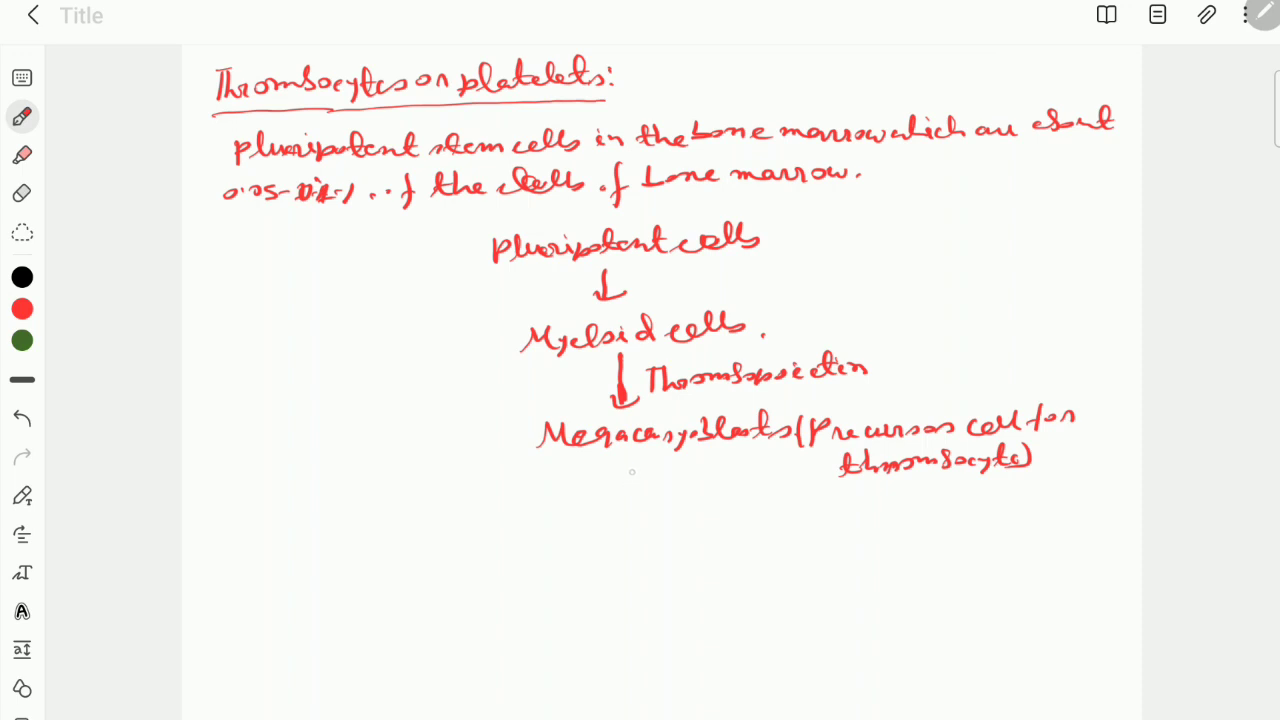
{"action": "mouse_move", "coordinate": [631, 467]}
{"action": "left_mouse_down"}
{"action": "mouse_move", "coordinate": [631, 504]}
{"action": "mouse_move", "coordinate": [645, 495]}
{"action": "left_mouse_up"}
{"action": "mouse_move", "coordinate": [568, 542]}
{"action": "left_mouse_down"}
{"action": "mouse_move", "coordinate": [718, 534]}
{"action": "mouse_move", "coordinate": [712, 554]}
{"action": "mouse_move", "coordinate": [772, 518]}
{"action": "mouse_move", "coordinate": [780, 530]}
{"action": "left_mouse_up"}
Complete 'Megakaryocyte' with the note '(large cell containing 2000–3000 fragments'.
{"action": "left_click_drag", "start_coordinate": [776, 536], "coordinate": [818, 540]}
{"action": "mouse_move", "coordinate": [832, 512]}
{"action": "left_mouse_down"}
{"action": "mouse_move", "coordinate": [830, 538]}
{"action": "mouse_move", "coordinate": [990, 526]}
{"action": "left_mouse_up"}
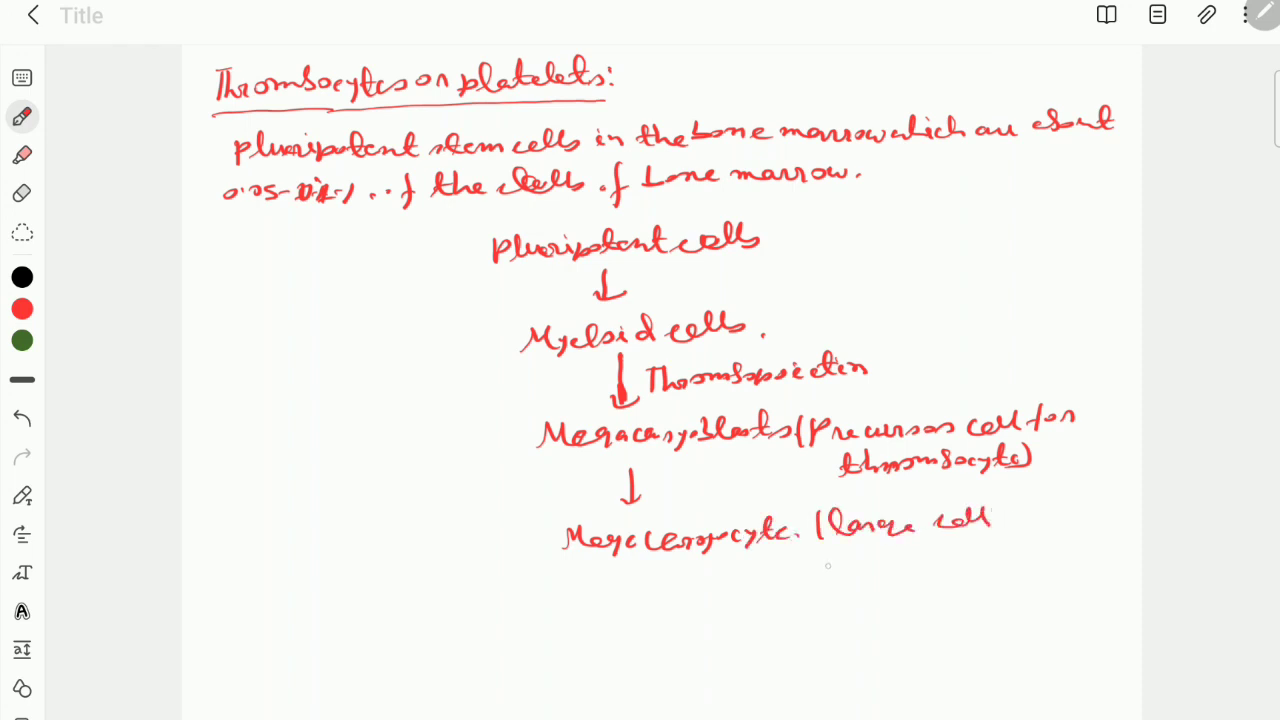
{"action": "mouse_move", "coordinate": [834, 562]}
{"action": "left_mouse_down"}
{"action": "mouse_move", "coordinate": [984, 560]}
{"action": "mouse_move", "coordinate": [978, 584]}
{"action": "mouse_move", "coordinate": [1130, 532]}
{"action": "left_mouse_up"}
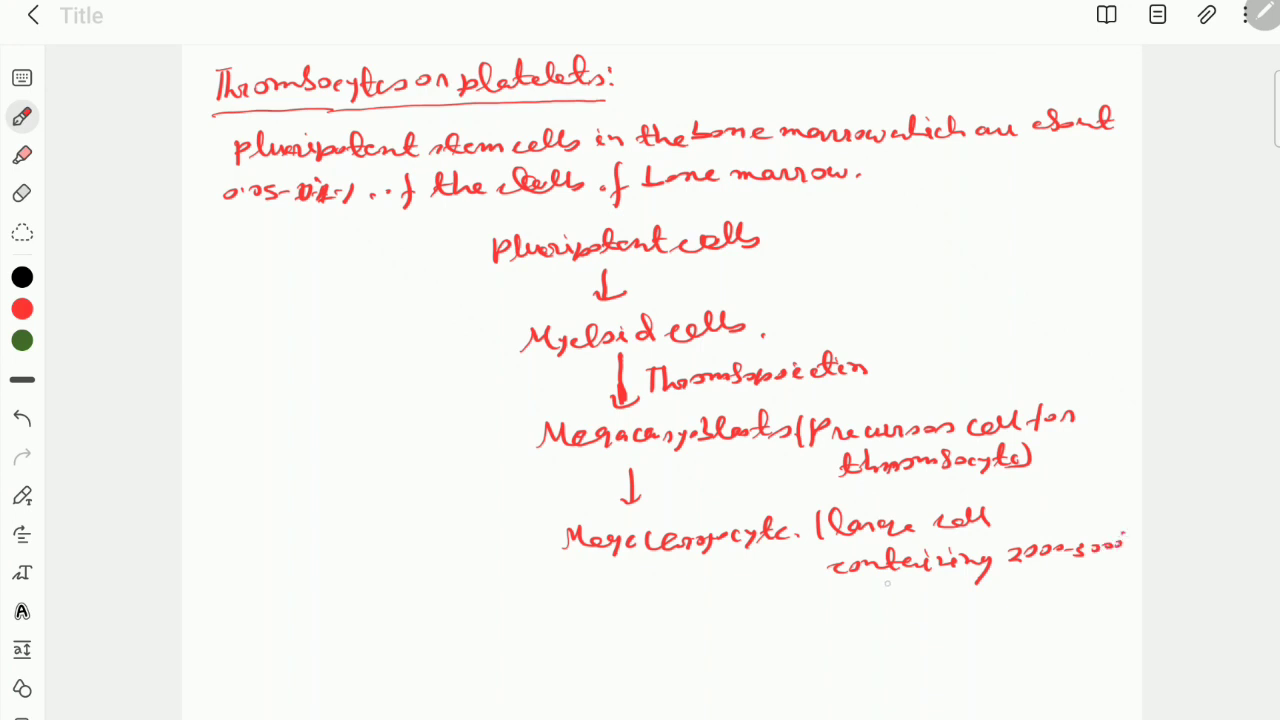
{"action": "left_click_drag", "start_coordinate": [886, 584], "coordinate": [880, 608]}
{"action": "left_click_drag", "start_coordinate": [900, 596], "coordinate": [1016, 604]}
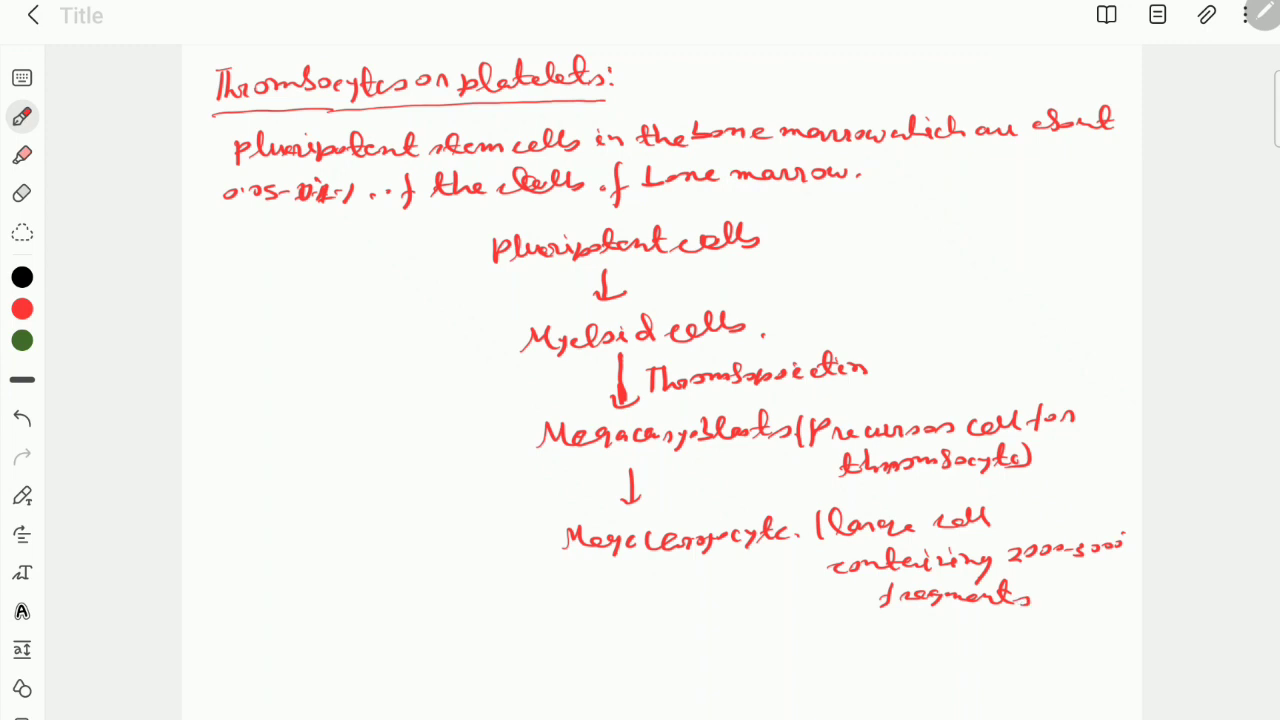
Draw a small down arrow and sketch a round, shaded cell beneath it.
{"action": "mouse_move", "coordinate": [634, 582]}
{"action": "left_mouse_down"}
{"action": "mouse_move", "coordinate": [634, 608]}
{"action": "mouse_move", "coordinate": [664, 606]}
{"action": "left_mouse_up"}
{"action": "mouse_move", "coordinate": [598, 640]}
{"action": "left_mouse_down"}
{"action": "mouse_move", "coordinate": [650, 632]}
{"action": "mouse_move", "coordinate": [648, 656]}
{"action": "left_mouse_up"}
{"action": "mouse_move", "coordinate": [678, 558]}
{"action": "left_mouse_down"}
{"action": "mouse_move", "coordinate": [722, 603]}
{"action": "mouse_move", "coordinate": [700, 575]}
{"action": "mouse_move", "coordinate": [686, 578]}
{"action": "left_mouse_up"}
{"action": "left_click_drag", "start_coordinate": [684, 578], "coordinate": [706, 578]}
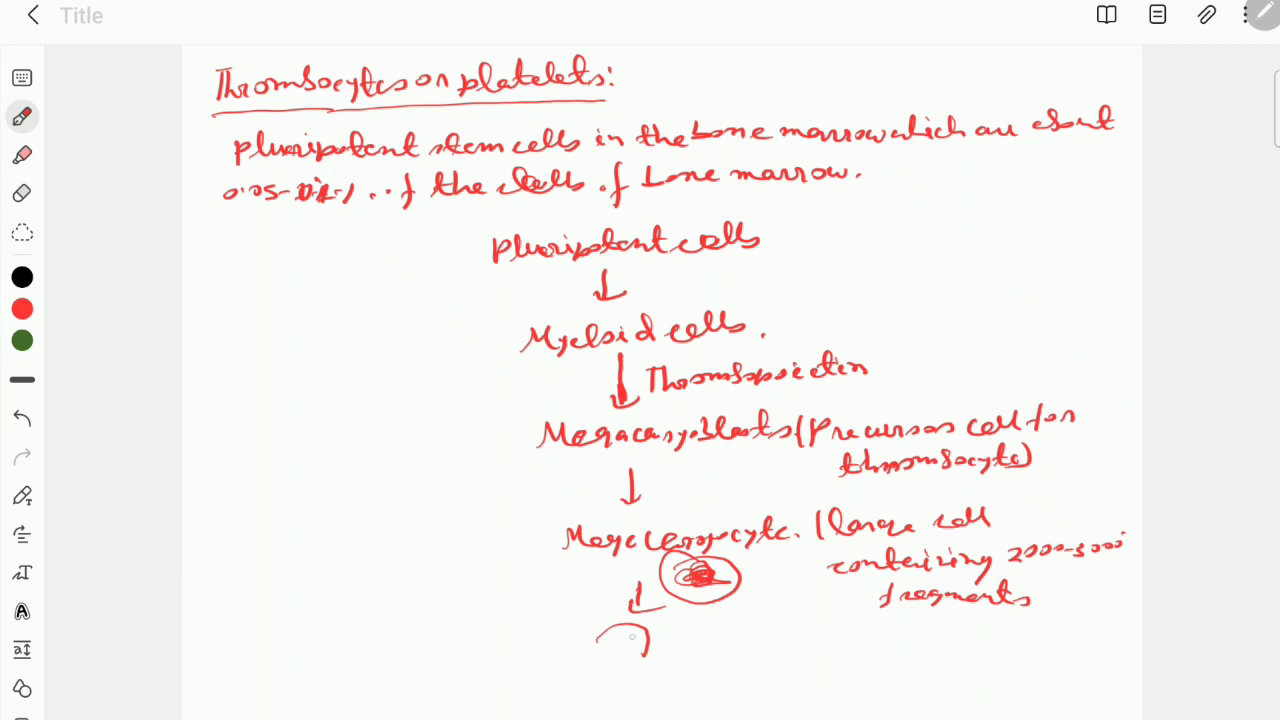
Close the first cell sketch and add more small fragment cells in a row.
{"action": "mouse_move", "coordinate": [645, 632]}
{"action": "left_mouse_down"}
{"action": "mouse_move", "coordinate": [614, 657]}
{"action": "mouse_move", "coordinate": [624, 640]}
{"action": "mouse_move", "coordinate": [728, 648]}
{"action": "mouse_move", "coordinate": [716, 630]}
{"action": "left_mouse_up"}
{"action": "mouse_move", "coordinate": [714, 641]}
{"action": "left_mouse_down"}
{"action": "mouse_move", "coordinate": [778, 654]}
{"action": "mouse_move", "coordinate": [764, 634]}
{"action": "mouse_move", "coordinate": [760, 670]}
{"action": "mouse_move", "coordinate": [742, 640]}
{"action": "mouse_move", "coordinate": [837, 661]}
{"action": "left_mouse_up"}
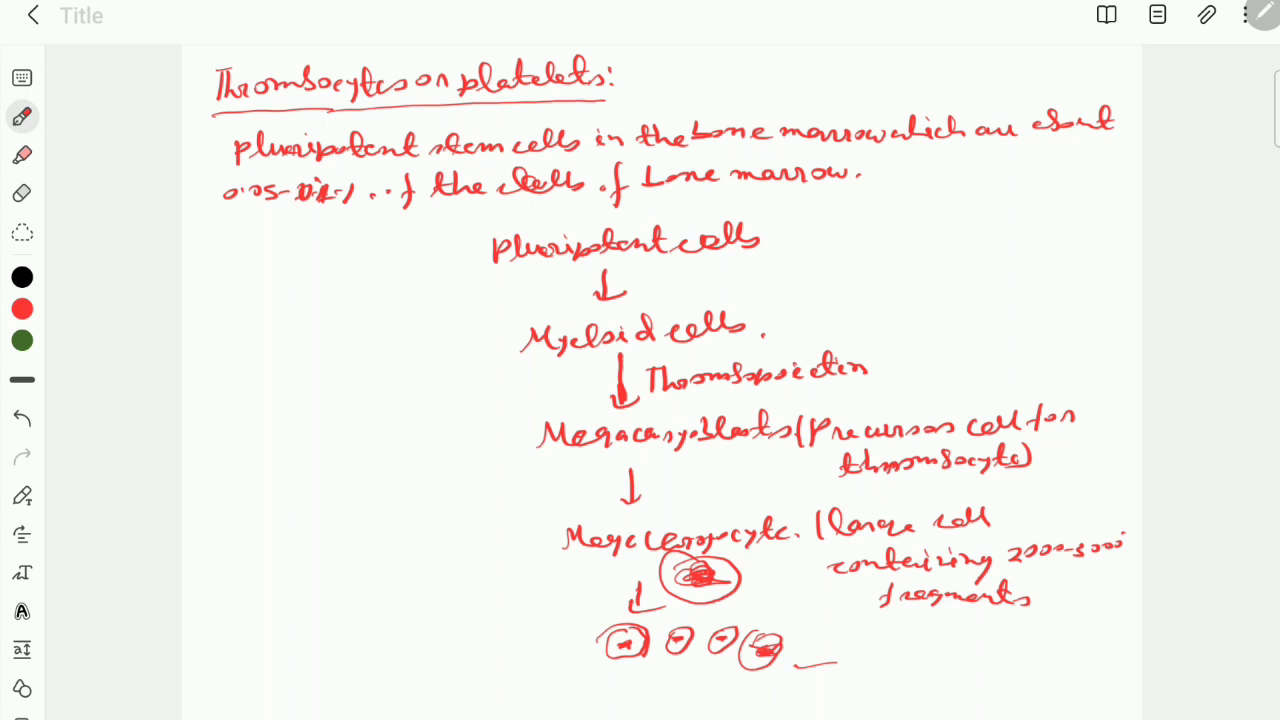
Write 'Blood circulation' on the left side of the page.
{"action": "left_click_drag", "start_coordinate": [232, 284], "coordinate": [236, 318]}
{"action": "mouse_move", "coordinate": [258, 286]}
{"action": "left_mouse_down"}
{"action": "mouse_move", "coordinate": [257, 316]}
{"action": "mouse_move", "coordinate": [304, 304]}
{"action": "left_mouse_up"}
{"action": "left_click_drag", "start_coordinate": [330, 288], "coordinate": [336, 300]}
{"action": "mouse_move", "coordinate": [350, 286]}
{"action": "left_mouse_down"}
{"action": "mouse_move", "coordinate": [344, 298]}
{"action": "mouse_move", "coordinate": [438, 286]}
{"action": "left_mouse_up"}
{"action": "left_click_drag", "start_coordinate": [446, 272], "coordinate": [470, 270]}
{"action": "left_click_drag", "start_coordinate": [464, 282], "coordinate": [476, 270]}
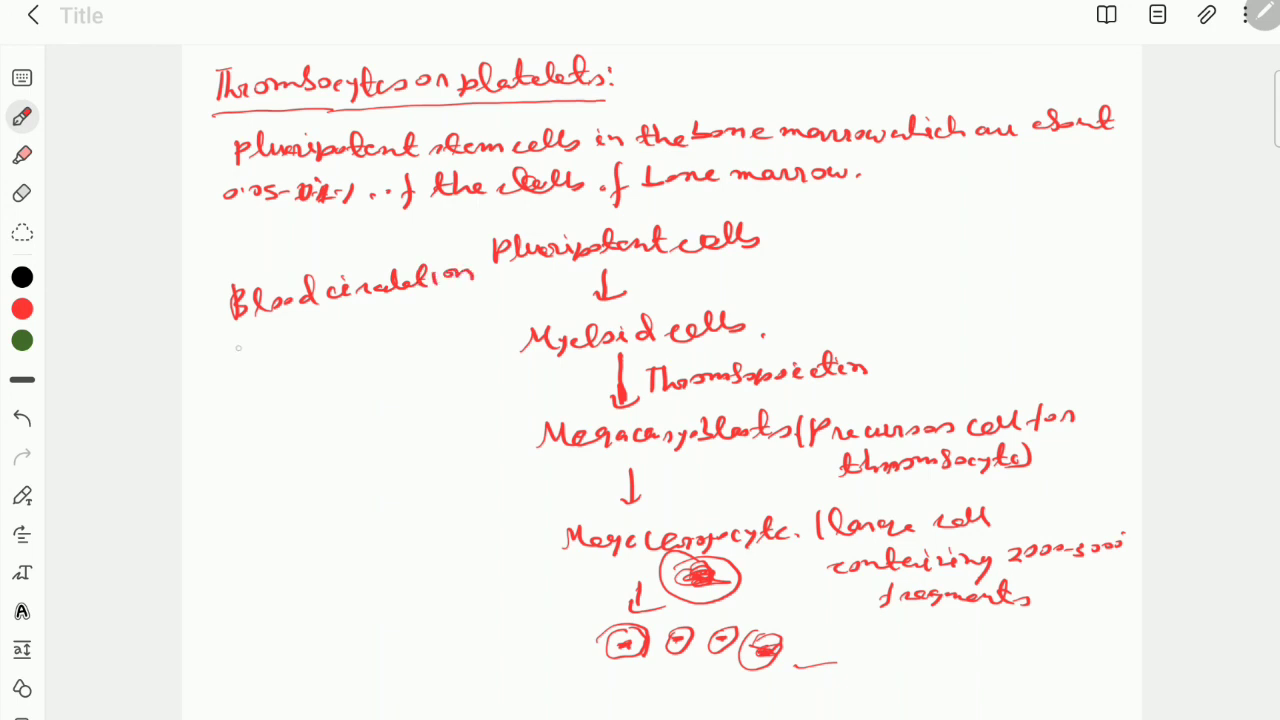
Add the platelet count 150000–400000/µl and 'vesicles,' beneath it.
{"action": "mouse_move", "coordinate": [237, 349]}
{"action": "left_mouse_down"}
{"action": "mouse_move", "coordinate": [238, 374]}
{"action": "mouse_move", "coordinate": [262, 364]}
{"action": "mouse_move", "coordinate": [246, 376]}
{"action": "mouse_move", "coordinate": [274, 352]}
{"action": "left_mouse_up"}
{"action": "mouse_move", "coordinate": [294, 346]}
{"action": "left_mouse_down"}
{"action": "mouse_move", "coordinate": [384, 344]}
{"action": "mouse_move", "coordinate": [410, 323]}
{"action": "left_mouse_up"}
{"action": "mouse_move", "coordinate": [430, 314]}
{"action": "left_mouse_down"}
{"action": "mouse_move", "coordinate": [464, 308]}
{"action": "mouse_move", "coordinate": [481, 321]}
{"action": "left_mouse_up"}
{"action": "mouse_move", "coordinate": [494, 304]}
{"action": "left_mouse_down"}
{"action": "mouse_move", "coordinate": [500, 316]}
{"action": "mouse_move", "coordinate": [510, 302]}
{"action": "left_mouse_up"}
{"action": "mouse_move", "coordinate": [512, 312]}
{"action": "left_mouse_down"}
{"action": "mouse_move", "coordinate": [526, 284]}
{"action": "mouse_move", "coordinate": [590, 298]}
{"action": "left_mouse_up"}
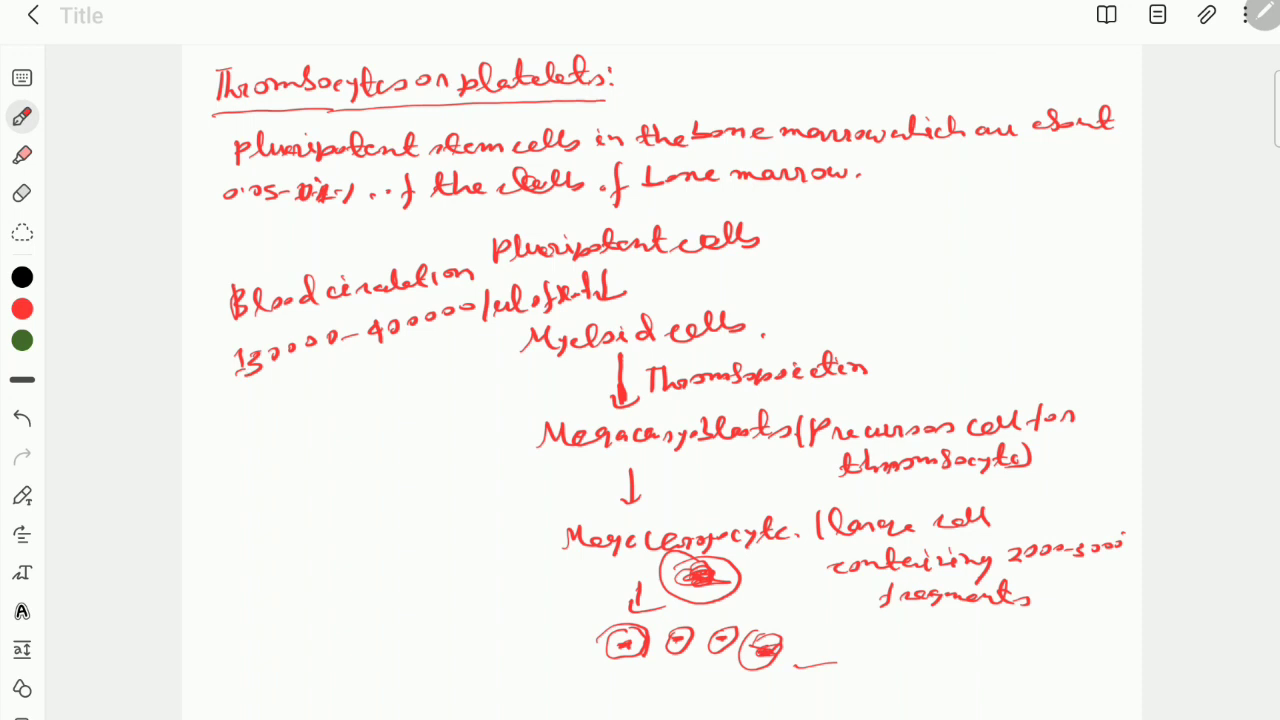
{"action": "mouse_move", "coordinate": [228, 400]}
{"action": "left_mouse_down"}
{"action": "mouse_move", "coordinate": [244, 410]}
{"action": "mouse_move", "coordinate": [346, 386]}
{"action": "mouse_move", "coordinate": [347, 401]}
{"action": "left_mouse_up"}
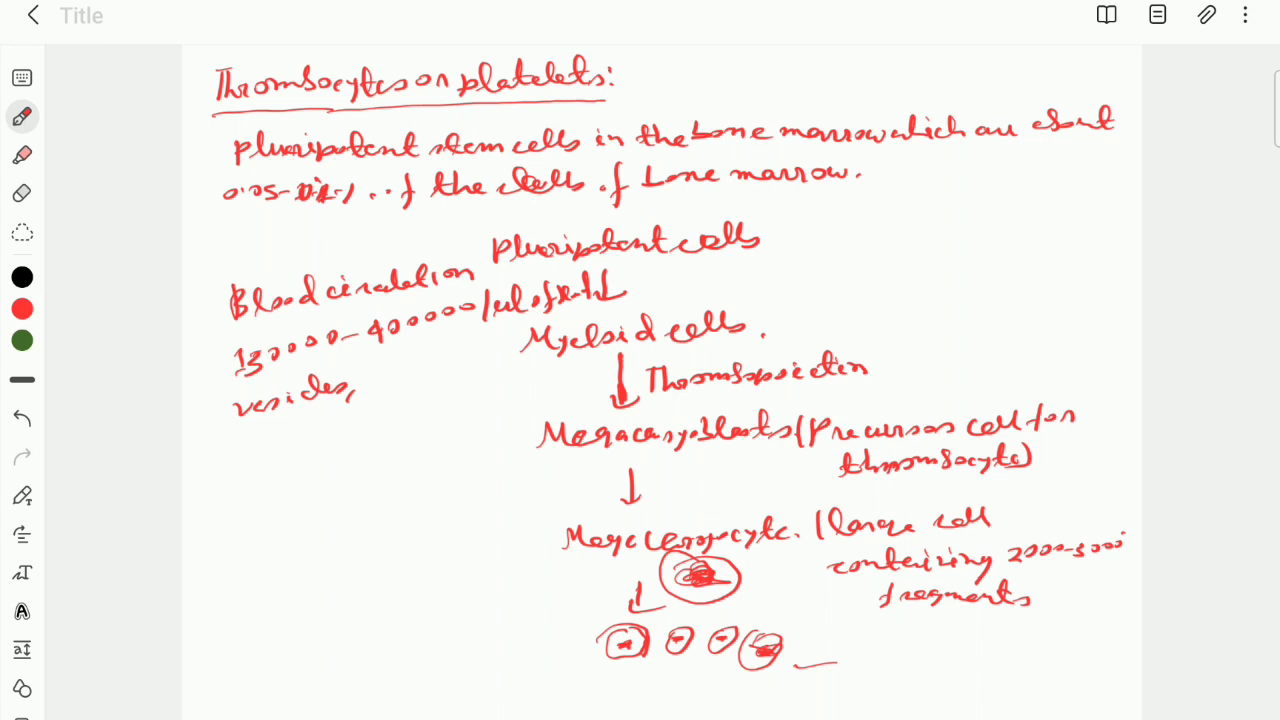
Add 'nucleus.', '2–9 µm.', '5–9 days.' and 'Blood clot formation' to the list.
{"action": "left_click_drag", "start_coordinate": [358, 384], "coordinate": [460, 357]}
{"action": "left_click", "coordinate": [465, 364]}
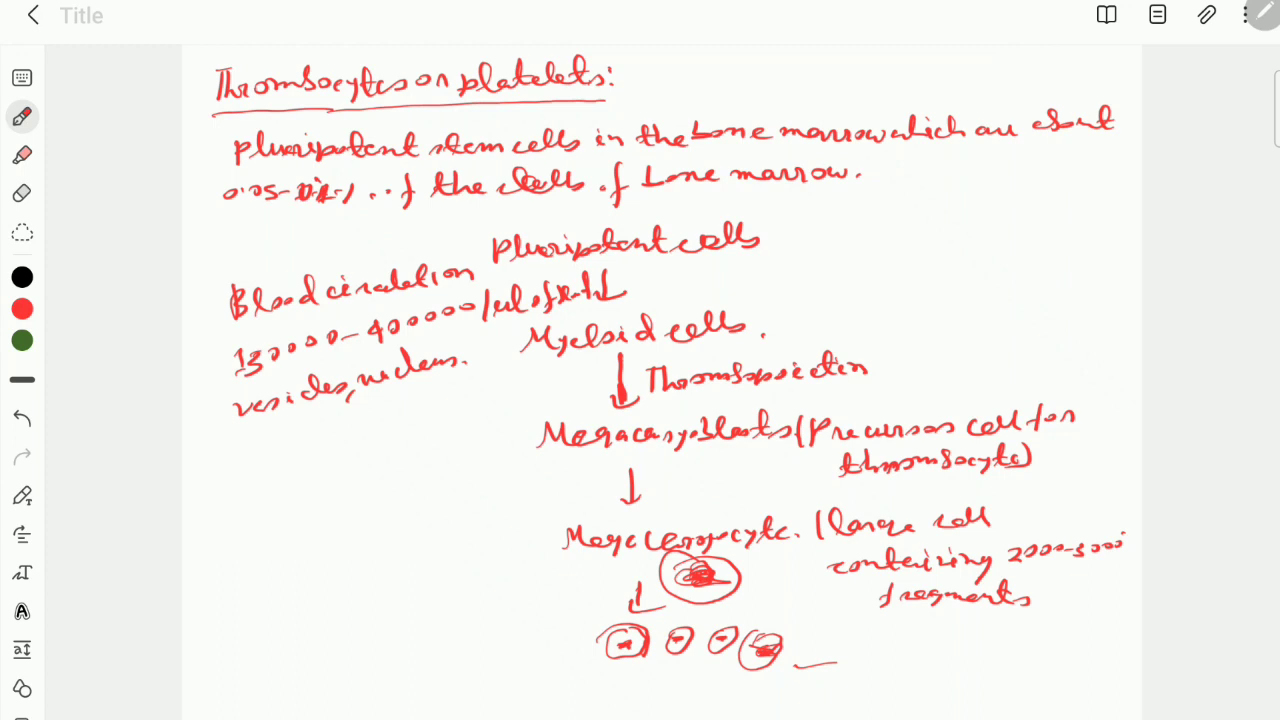
{"action": "mouse_move", "coordinate": [268, 432]}
{"action": "left_mouse_down"}
{"action": "mouse_move", "coordinate": [284, 446]}
{"action": "mouse_move", "coordinate": [396, 420]}
{"action": "left_mouse_up"}
{"action": "mouse_move", "coordinate": [272, 470]}
{"action": "left_mouse_down"}
{"action": "mouse_move", "coordinate": [288, 488]}
{"action": "mouse_move", "coordinate": [304, 482]}
{"action": "left_mouse_up"}
{"action": "mouse_move", "coordinate": [313, 470]}
{"action": "left_mouse_down"}
{"action": "mouse_move", "coordinate": [324, 468]}
{"action": "mouse_move", "coordinate": [312, 486]}
{"action": "mouse_move", "coordinate": [426, 448]}
{"action": "left_mouse_up"}
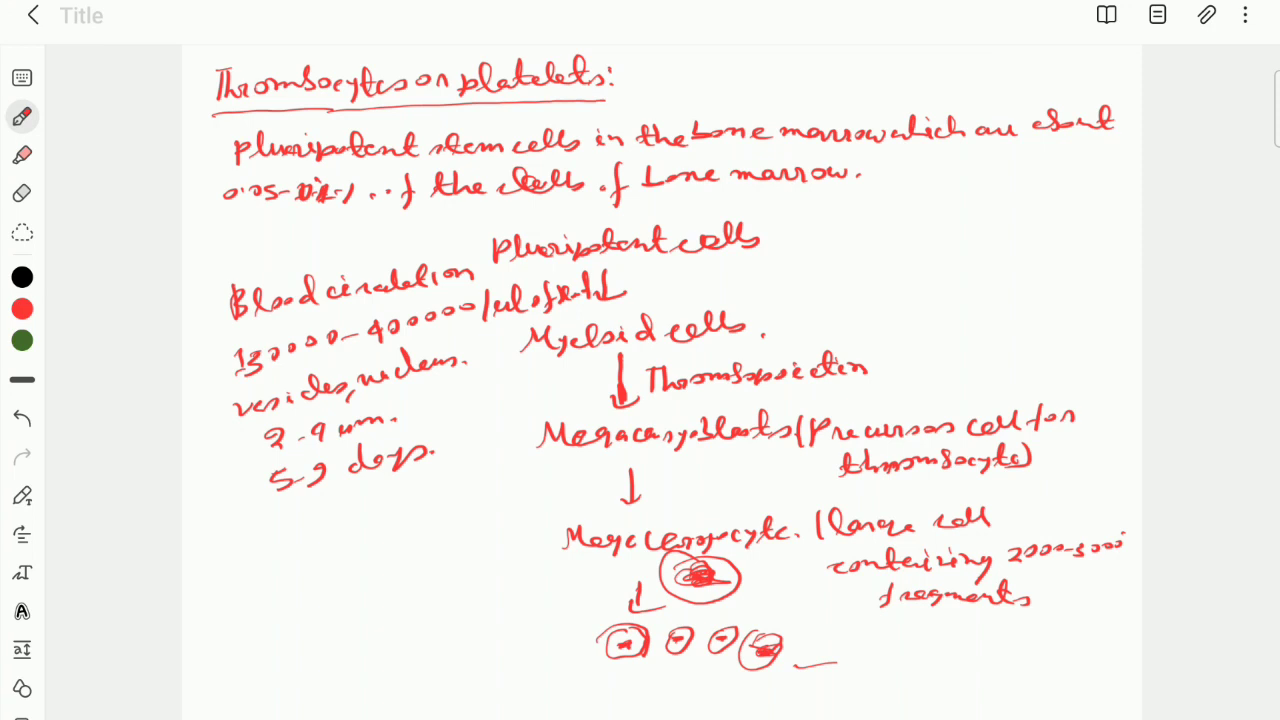
{"action": "mouse_move", "coordinate": [263, 526]}
{"action": "left_mouse_down"}
{"action": "mouse_move", "coordinate": [258, 538]}
{"action": "mouse_move", "coordinate": [303, 530]}
{"action": "mouse_move", "coordinate": [326, 508]}
{"action": "mouse_move", "coordinate": [394, 492]}
{"action": "mouse_move", "coordinate": [418, 512]}
{"action": "mouse_move", "coordinate": [492, 490]}
{"action": "mouse_move", "coordinate": [510, 470]}
{"action": "mouse_move", "coordinate": [558, 476]}
{"action": "left_mouse_up"}
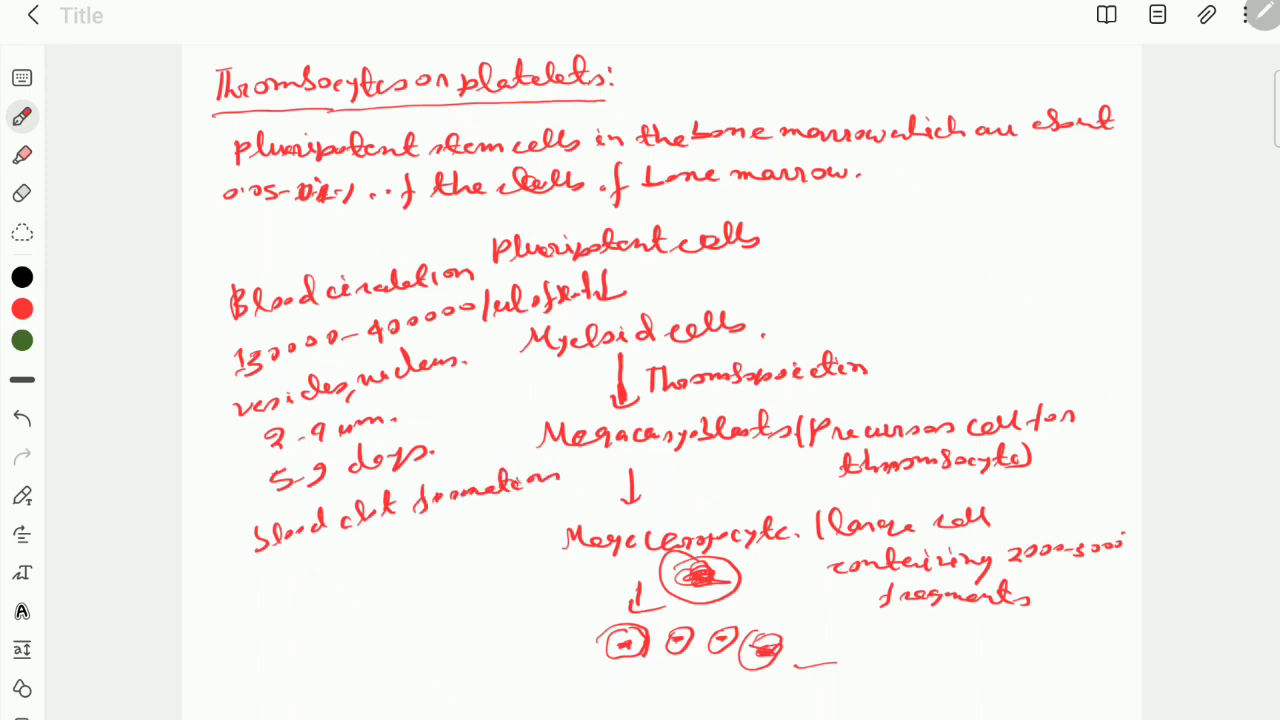
Draw a down arrow under 'Blood clot formation' leading to 'Hemostasis'.
{"action": "left_click_drag", "start_coordinate": [347, 544], "coordinate": [370, 556]}
{"action": "mouse_move", "coordinate": [284, 586]}
{"action": "left_mouse_down"}
{"action": "mouse_move", "coordinate": [308, 604]}
{"action": "mouse_move", "coordinate": [444, 556]}
{"action": "left_mouse_up"}
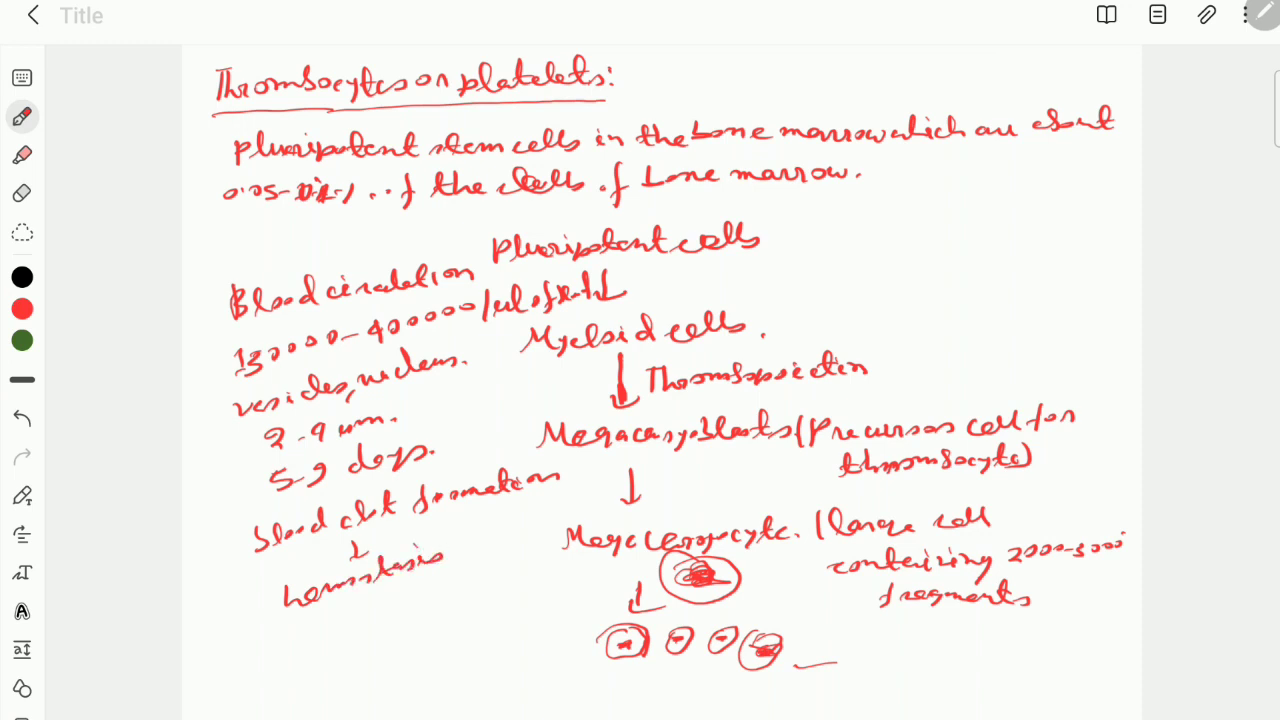
{"action": "left_click_drag", "start_coordinate": [343, 550], "coordinate": [376, 558]}
{"action": "left_click_drag", "start_coordinate": [358, 541], "coordinate": [359, 561]}
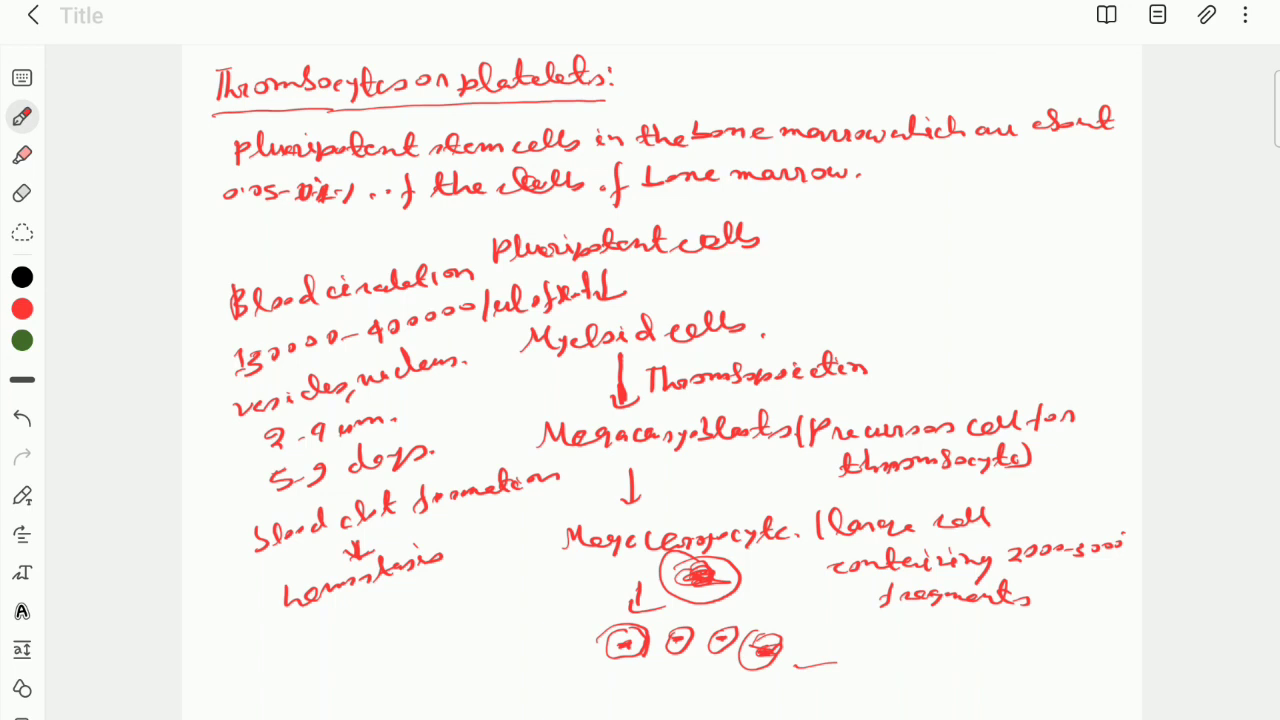
{"action": "left_click", "coordinate": [462, 562]}
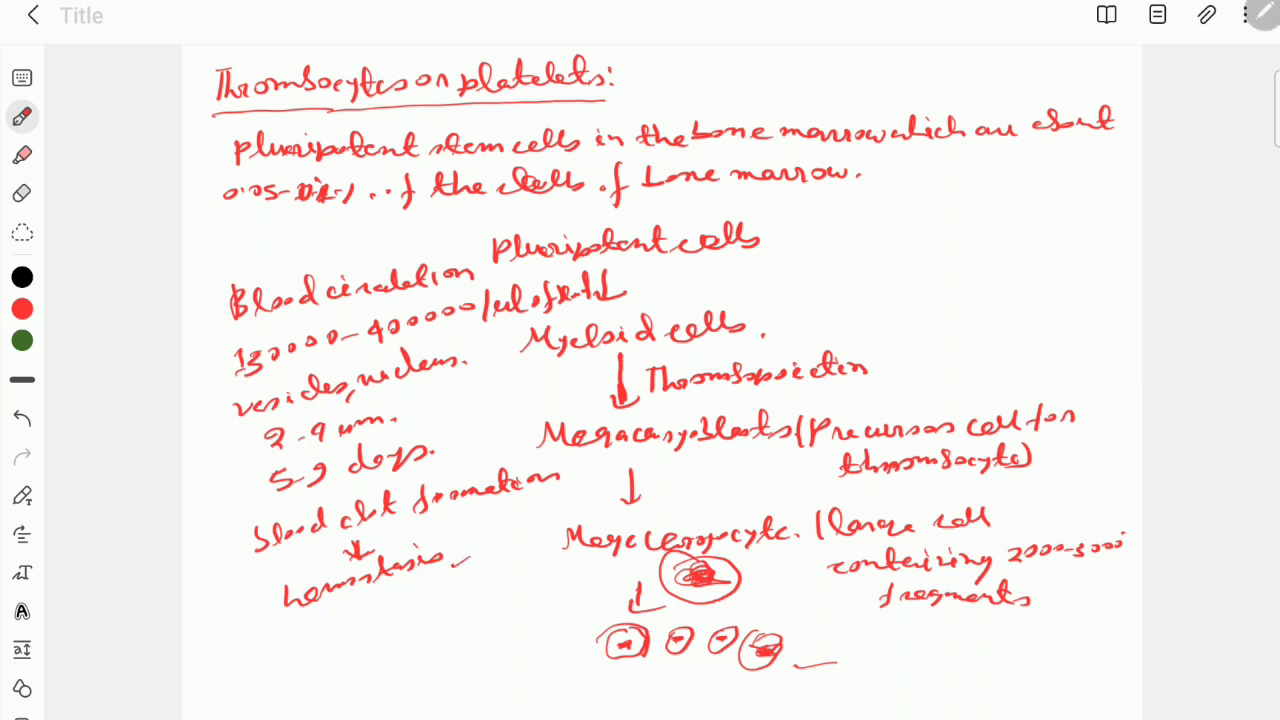